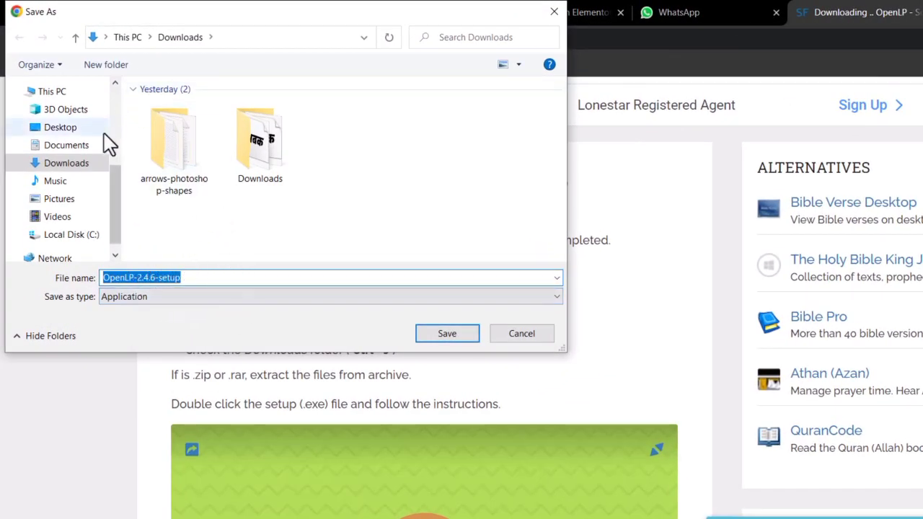
# Save the OpenLP-2.4.6-setup installer to the Downloads folder and run the downloaded file.
pyautogui.click(428, 333)
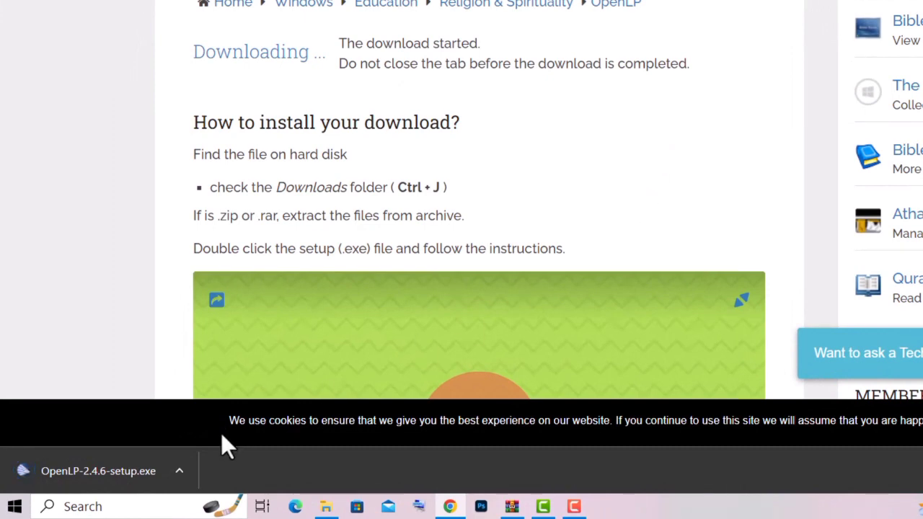
pyautogui.click(179, 471)
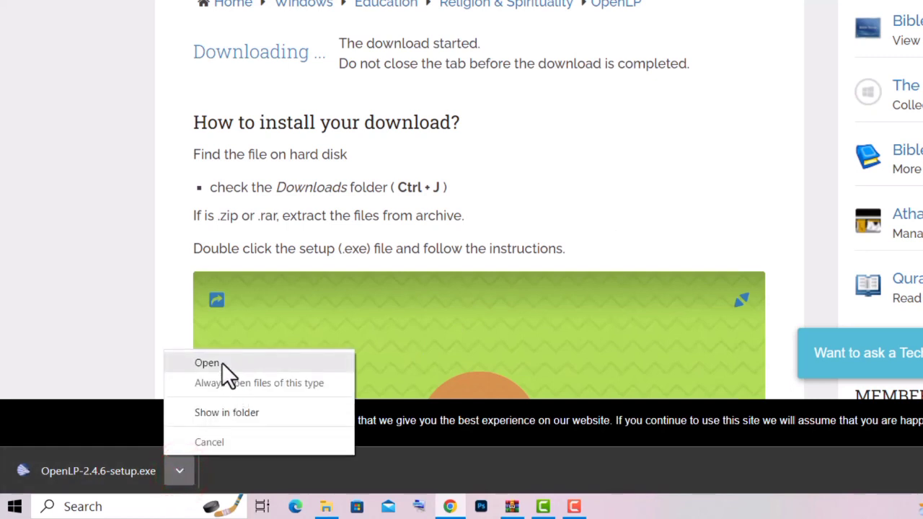
pyautogui.click(221, 362)
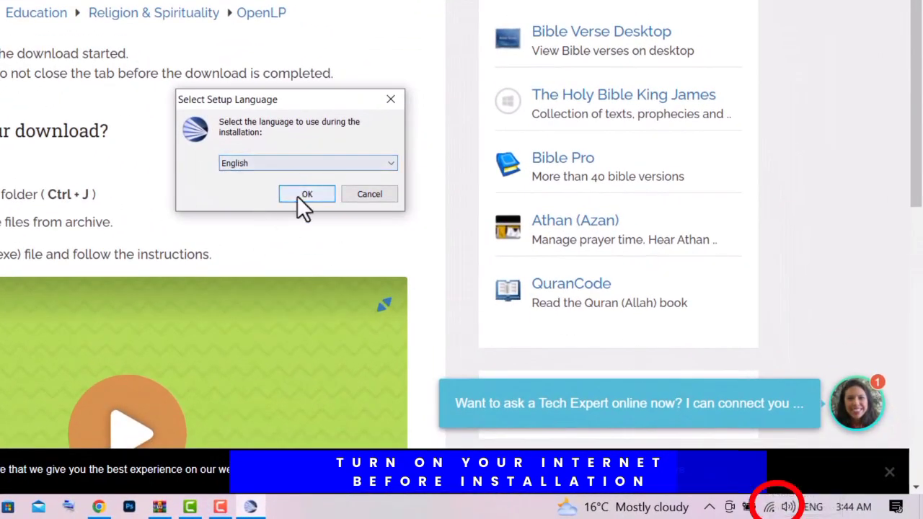
# Start the OpenLP setup in English, minimize the browser, and accept the license agreement.
pyautogui.click(300, 196)
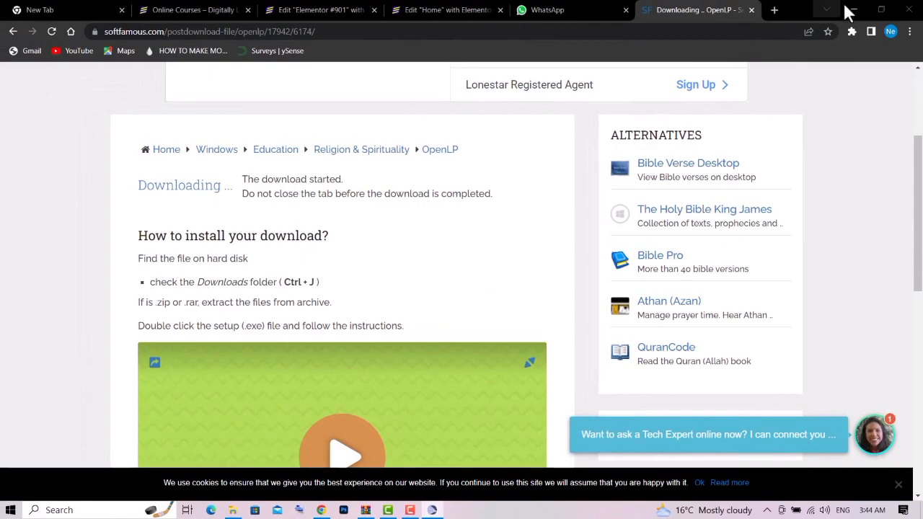
pyautogui.click(852, 9)
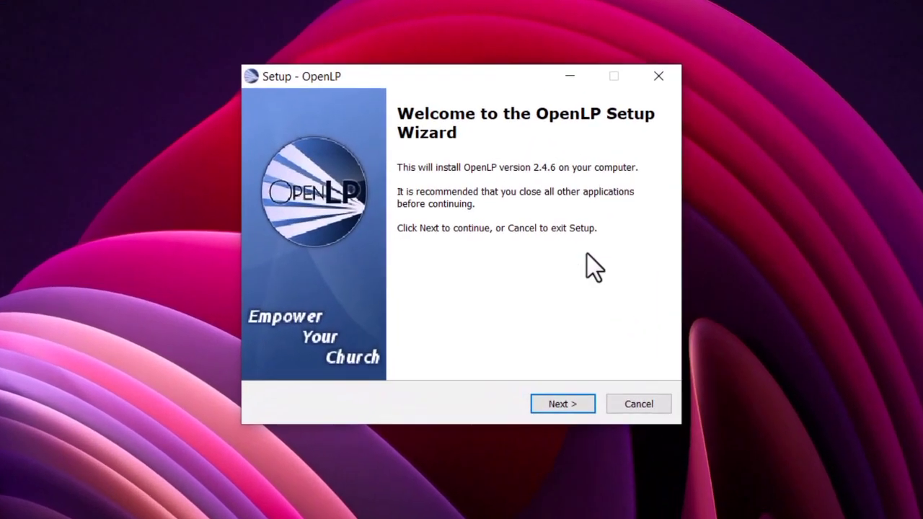
pyautogui.click(539, 365)
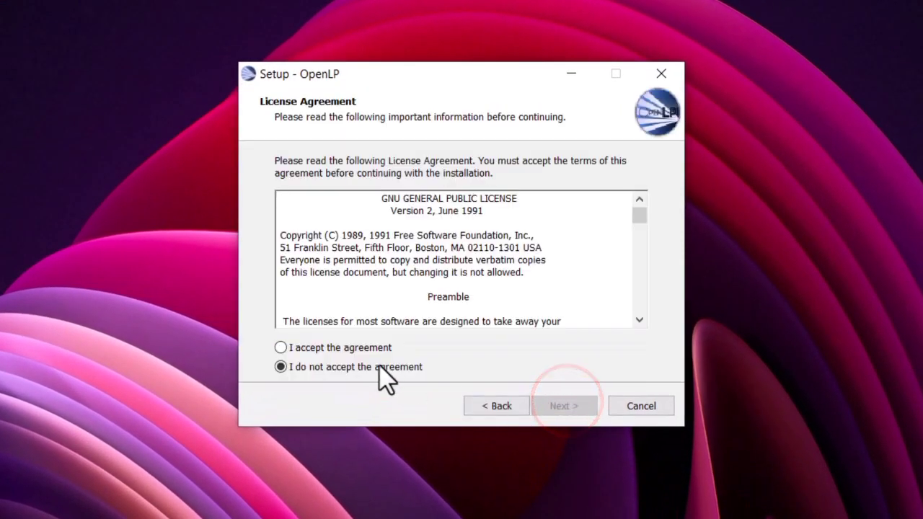
pyautogui.click(280, 348)
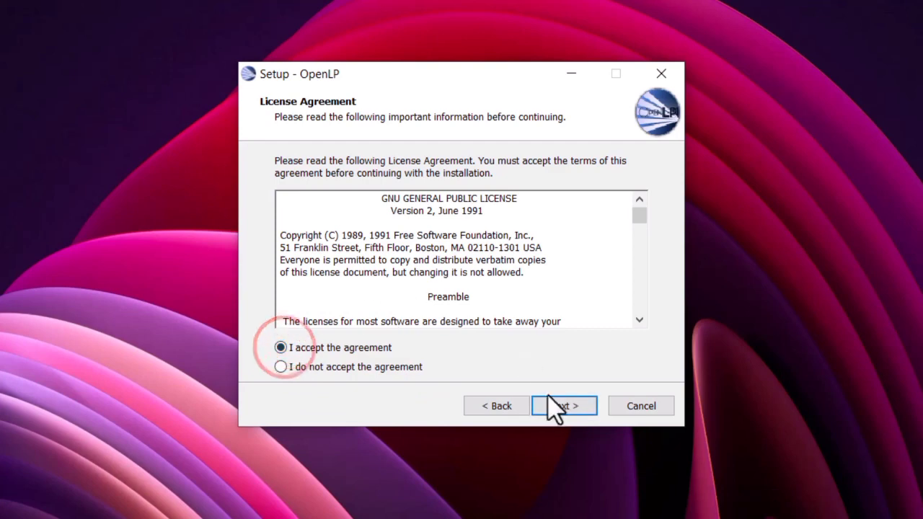
pyautogui.click(558, 413)
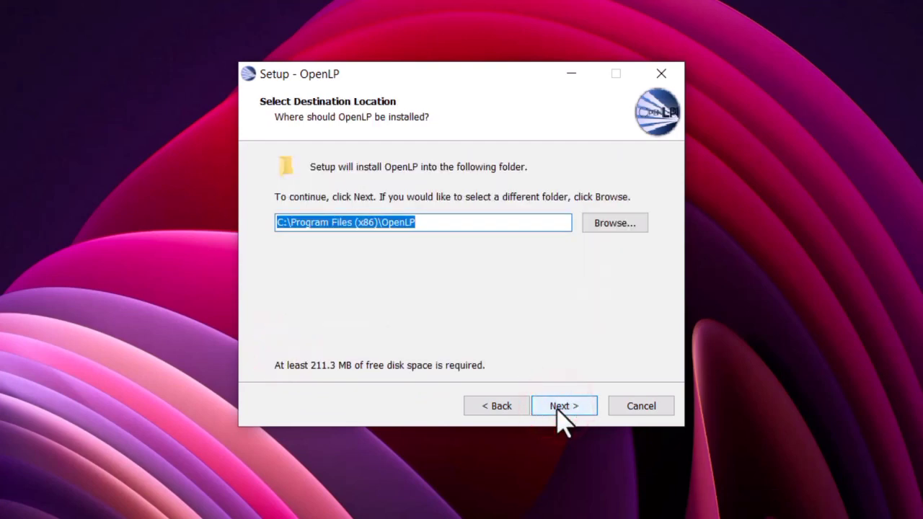
# Install OpenLP in C:\Program Files (x86)\OpenLP with an OpenLP Start Menu folder and desktop icon, finishing setup with the program launched.
pyautogui.click(556, 412)
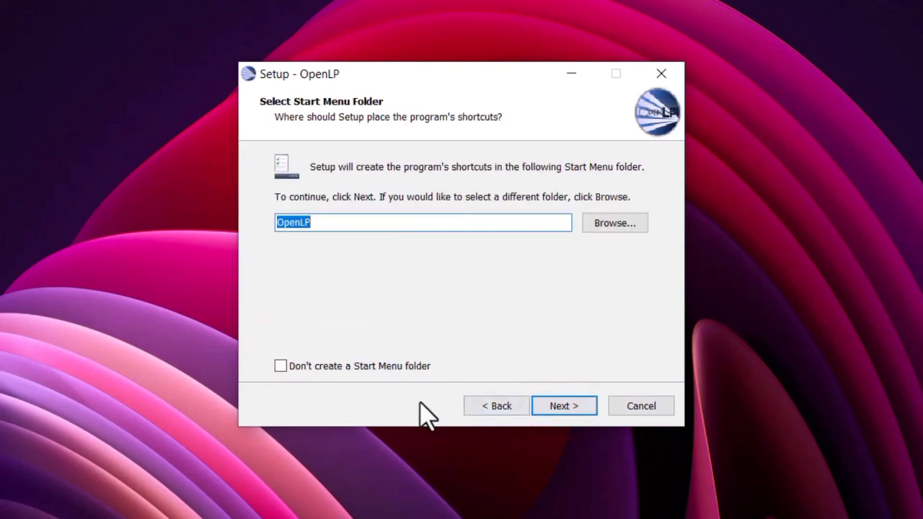
pyautogui.click(561, 413)
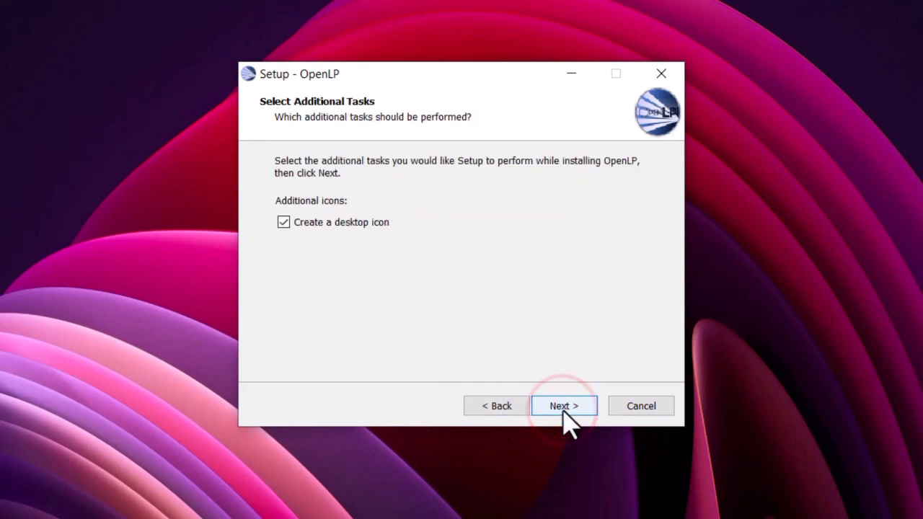
pyautogui.click(563, 412)
pyautogui.click(563, 411)
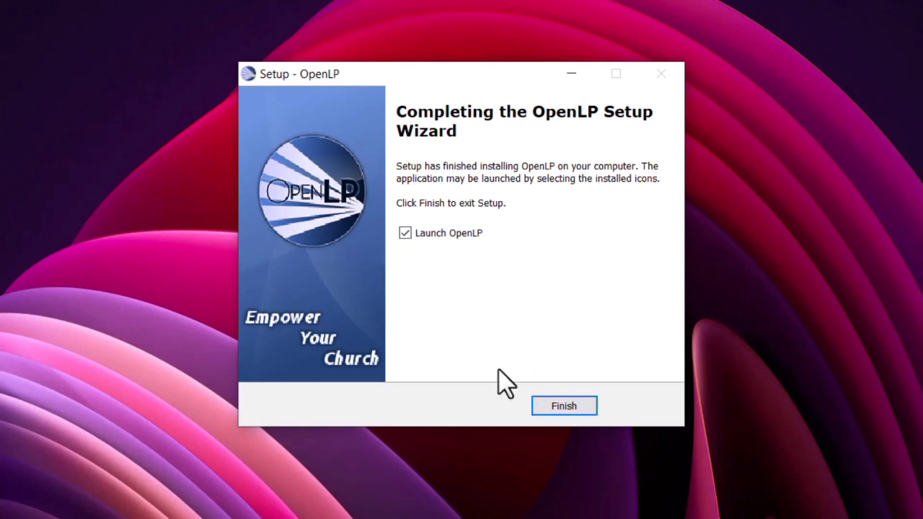
pyautogui.click(557, 408)
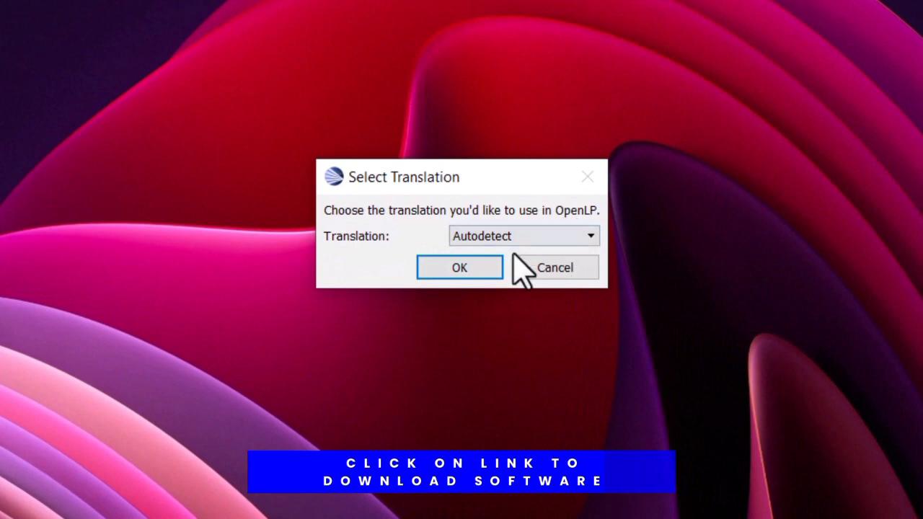
# Set the OpenLP translation to "7 English" and confirm it.
pyautogui.click(499, 236)
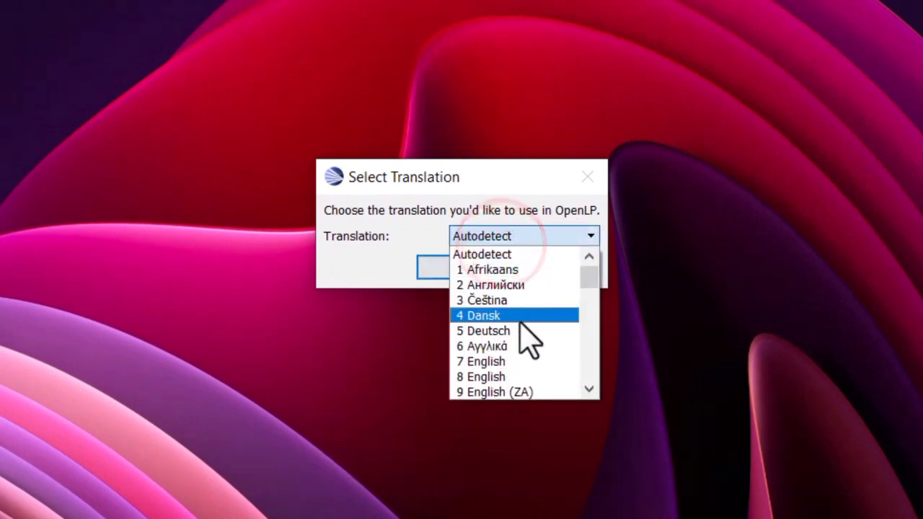
pyautogui.click(496, 363)
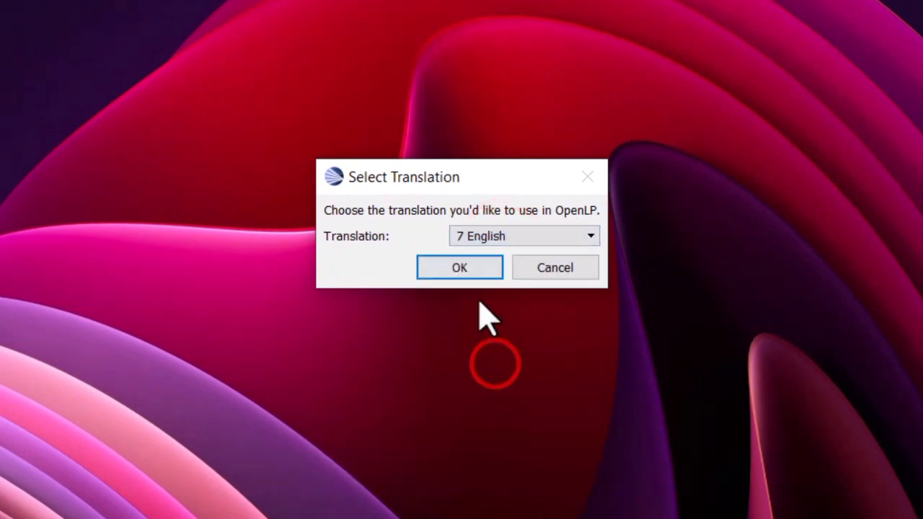
pyautogui.click(466, 265)
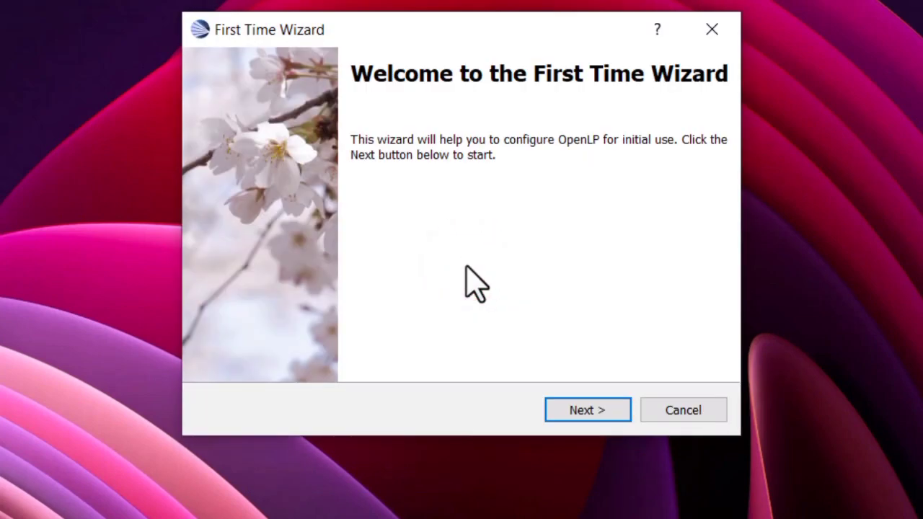
# Start the First Time Wizard and activate remote access in addition to the preselected plugins.
pyautogui.click(577, 411)
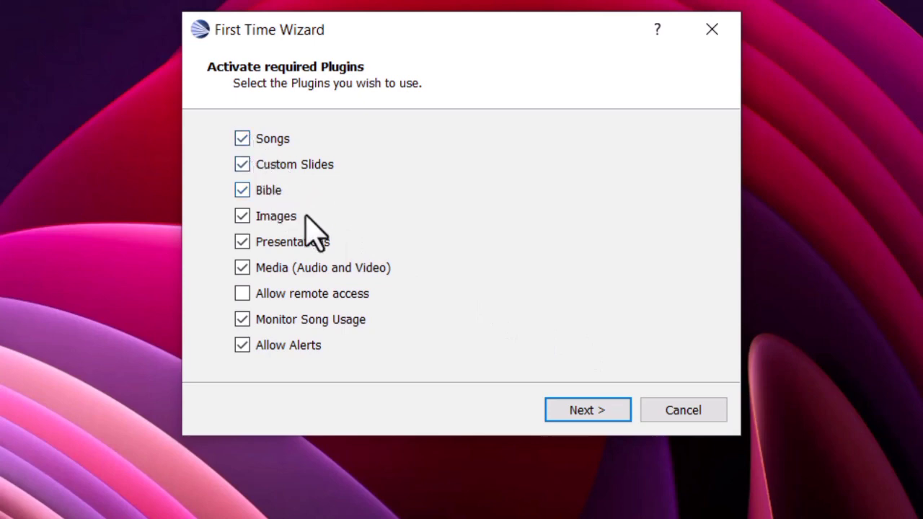
pyautogui.click(241, 293)
pyautogui.click(587, 411)
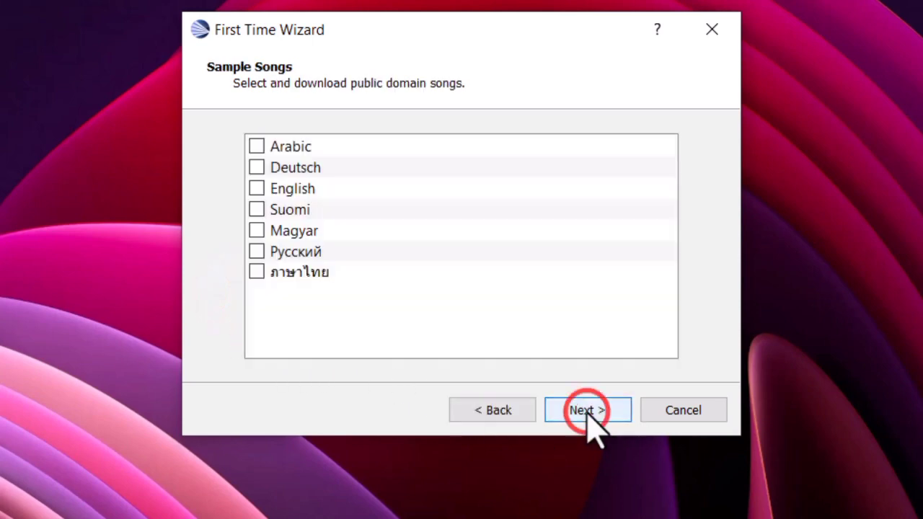
# Select the English sample songs and the American Standard Version, King James Version and Louis Segon Bibles for download.
pyautogui.click(258, 188)
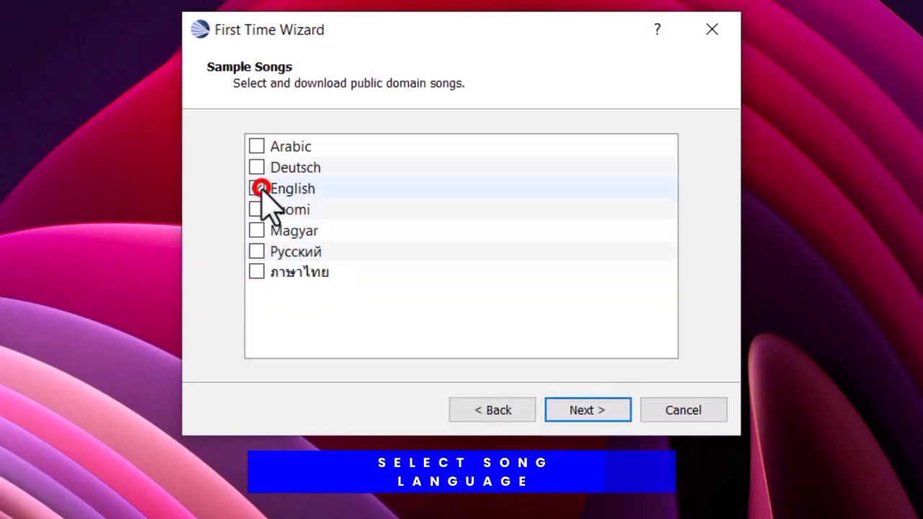
pyautogui.click(590, 411)
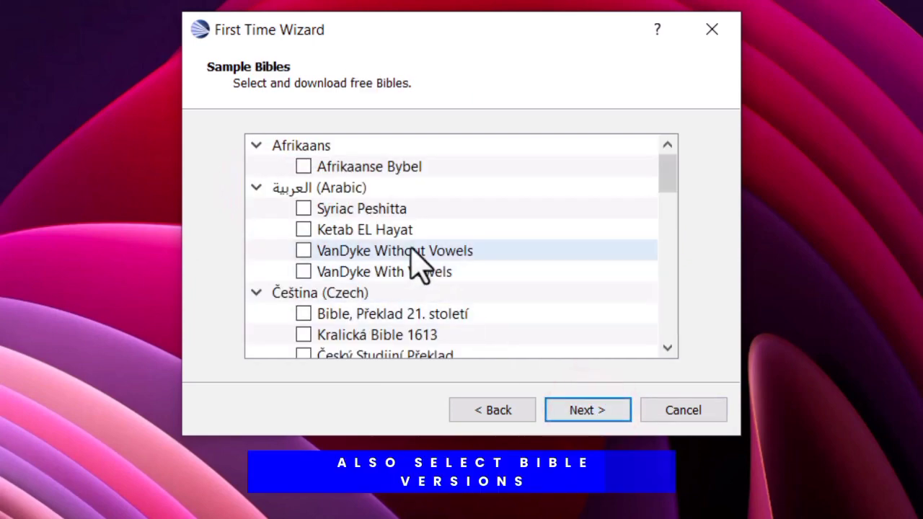
pyautogui.scroll(-5, 423, 263)
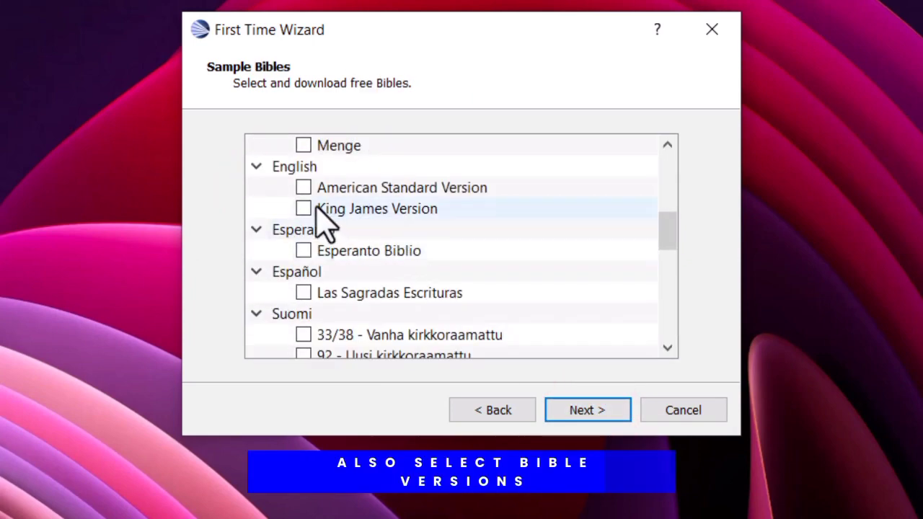
pyautogui.click(303, 188)
pyautogui.click(303, 209)
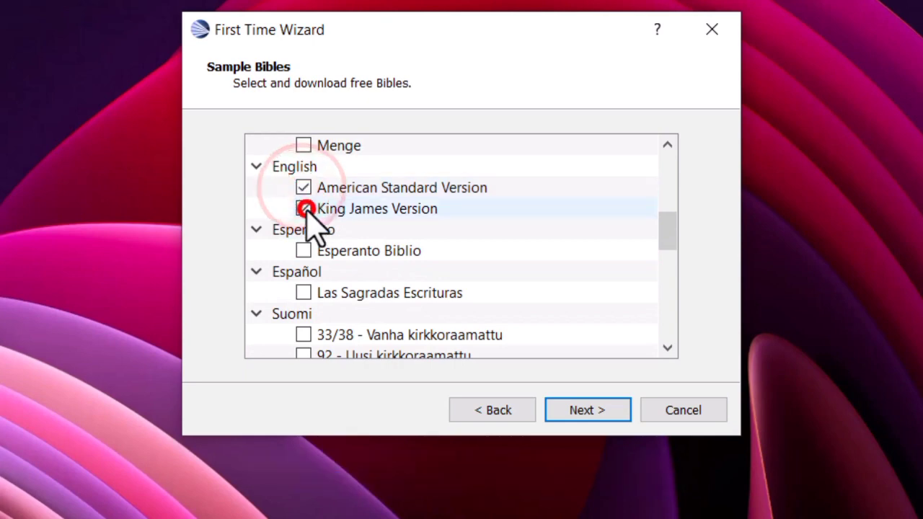
pyautogui.scroll(-3, 346, 268)
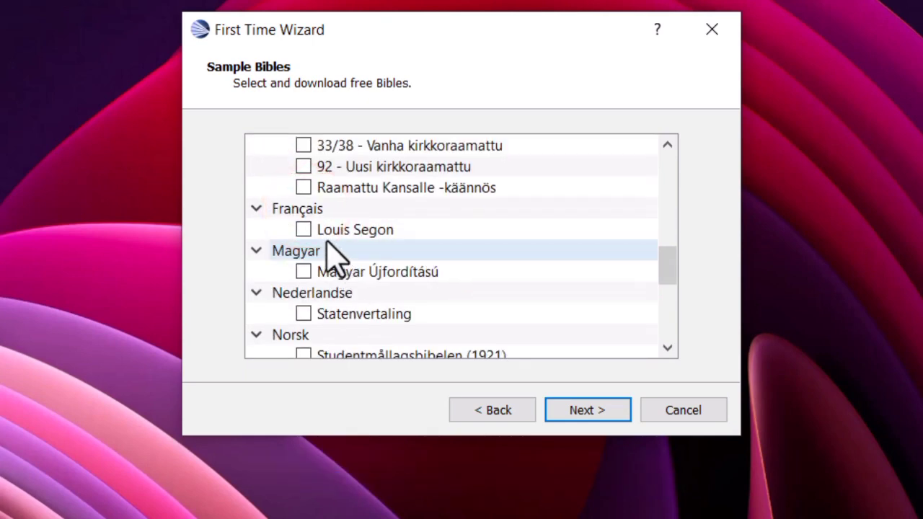
pyautogui.click(303, 229)
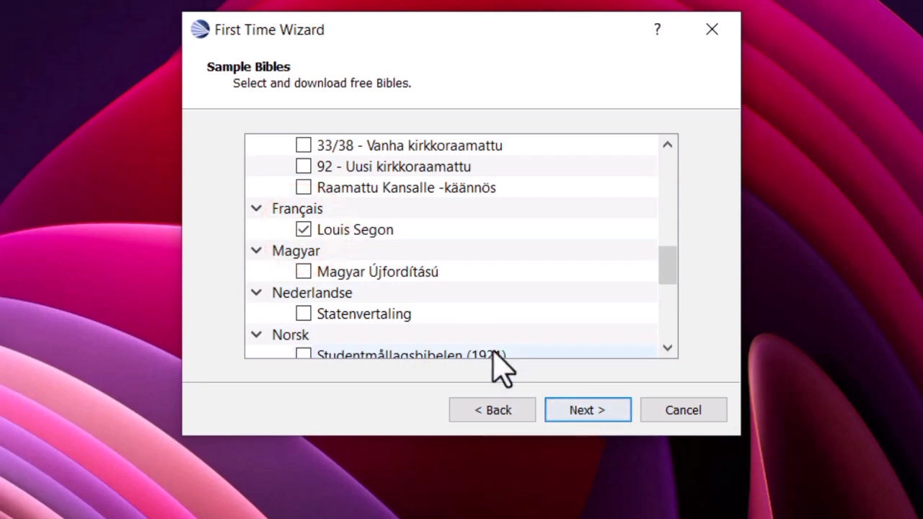
pyautogui.click(575, 411)
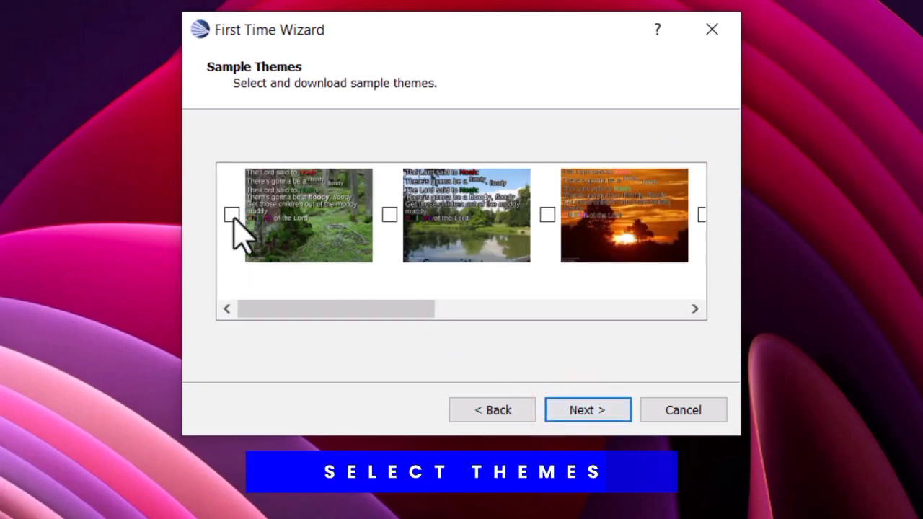
# Select all seven sample themes for download, from the forest theme through Clouds, and continue to the default settings.
pyautogui.moveTo(303, 310)
pyautogui.mouseDown()
pyautogui.moveTo(602, 326)
pyautogui.moveTo(351, 338)
pyautogui.moveTo(309, 316)
pyautogui.mouseUp()
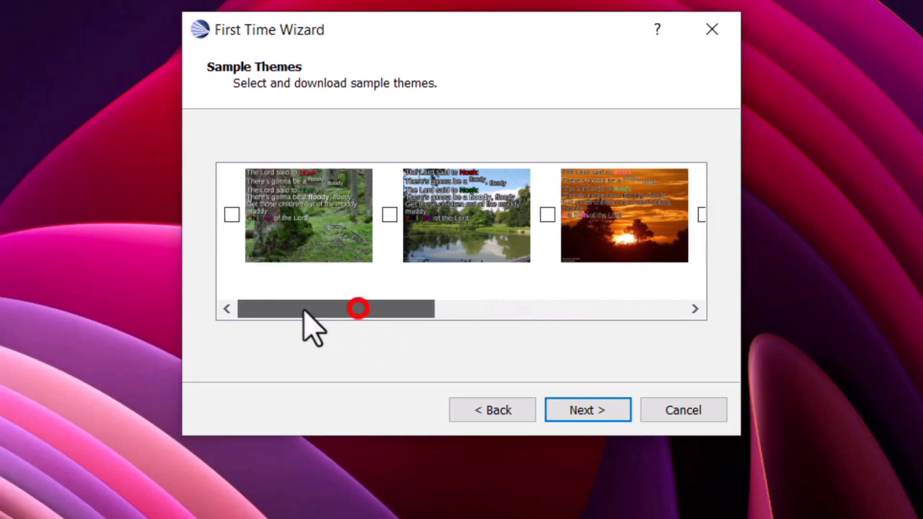
pyautogui.click(230, 214)
pyautogui.click(389, 214)
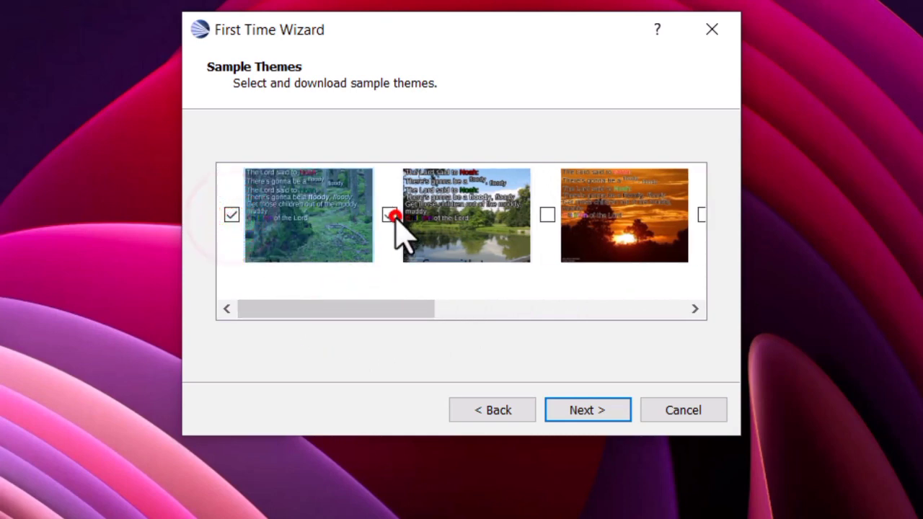
pyautogui.click(548, 215)
pyautogui.moveTo(398, 309); pyautogui.dragTo(503, 307)
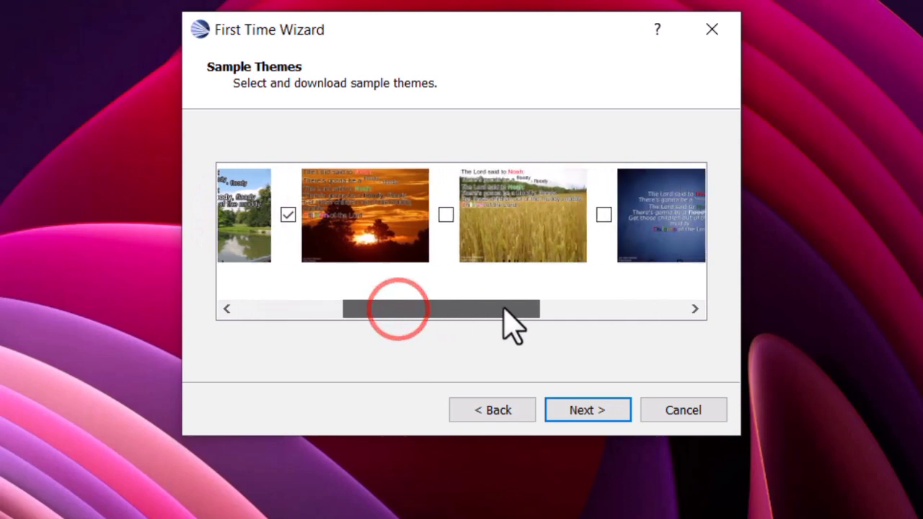
pyautogui.click(445, 214)
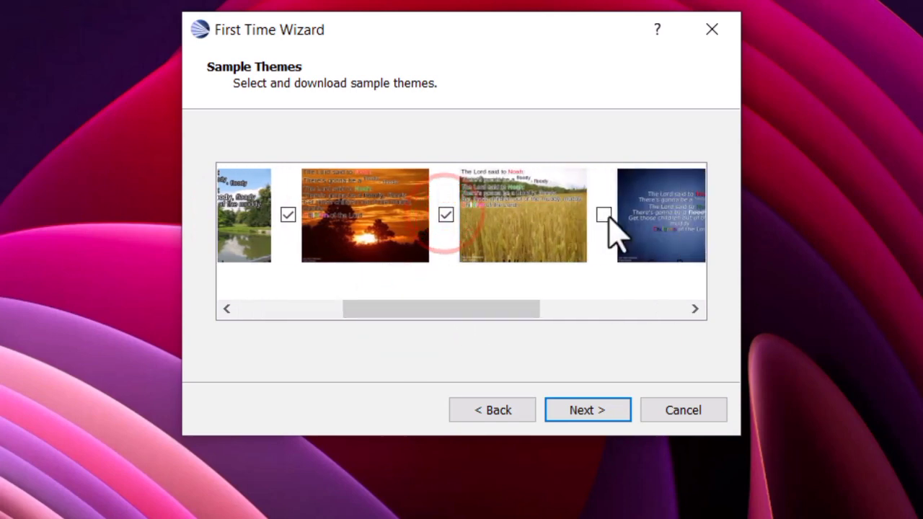
pyautogui.click(605, 215)
pyautogui.moveTo(490, 309); pyautogui.dragTo(604, 318)
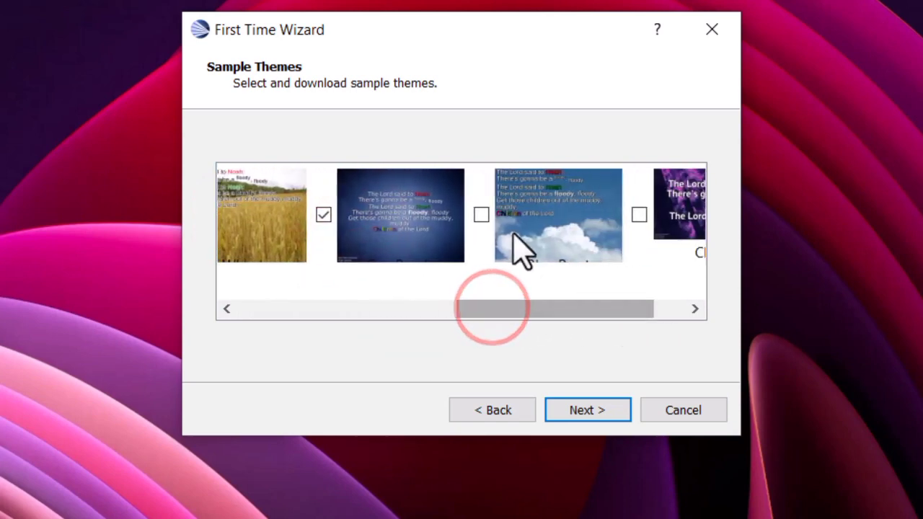
pyautogui.click(481, 214)
pyautogui.click(639, 214)
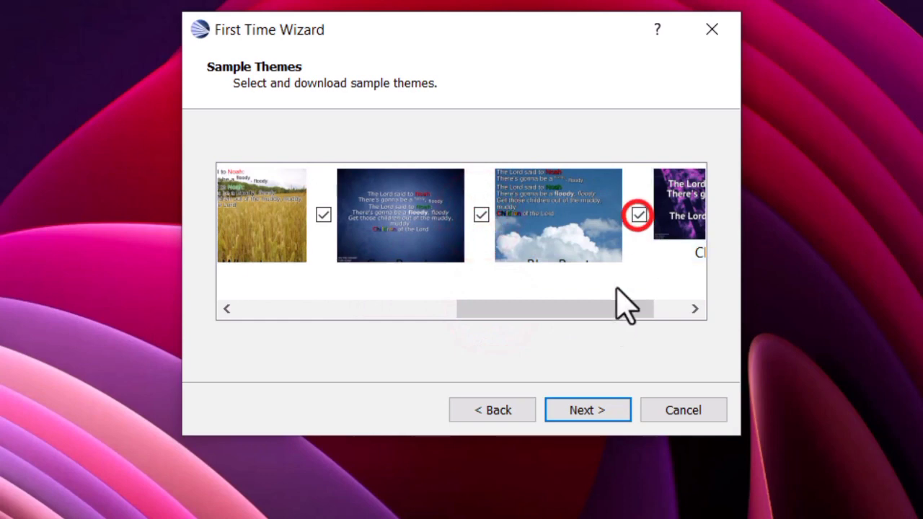
pyautogui.moveTo(571, 309); pyautogui.dragTo(664, 353)
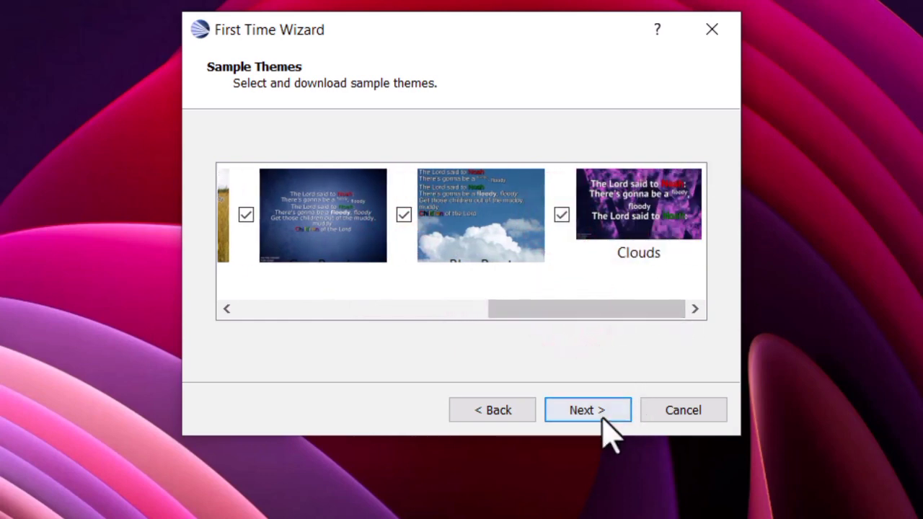
pyautogui.click(602, 411)
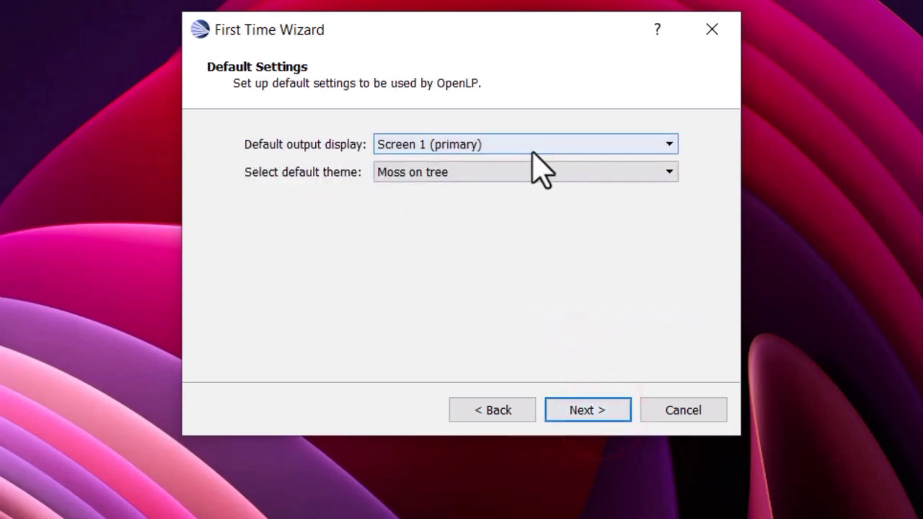
# Keep Screen 1 (primary) as output display and Moss on tree as default theme, download the data, and finish the wizard.
pyautogui.click(457, 144)
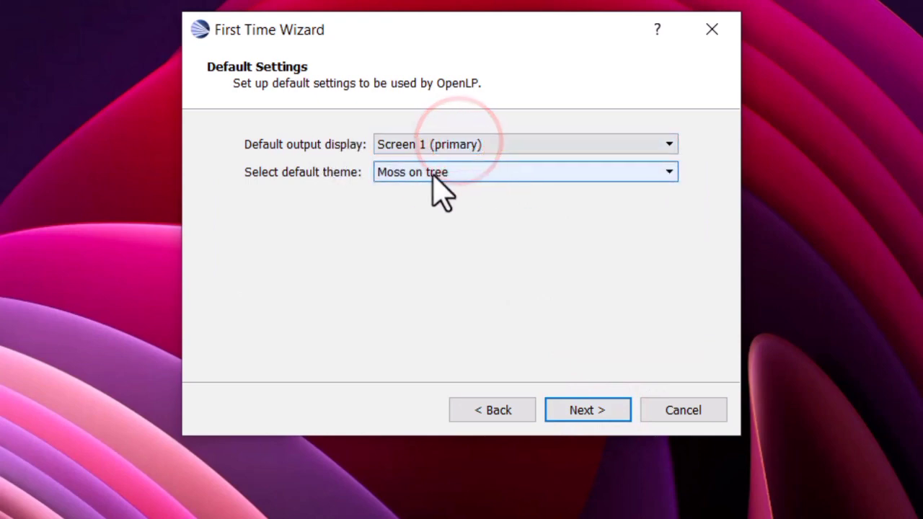
pyautogui.click(577, 409)
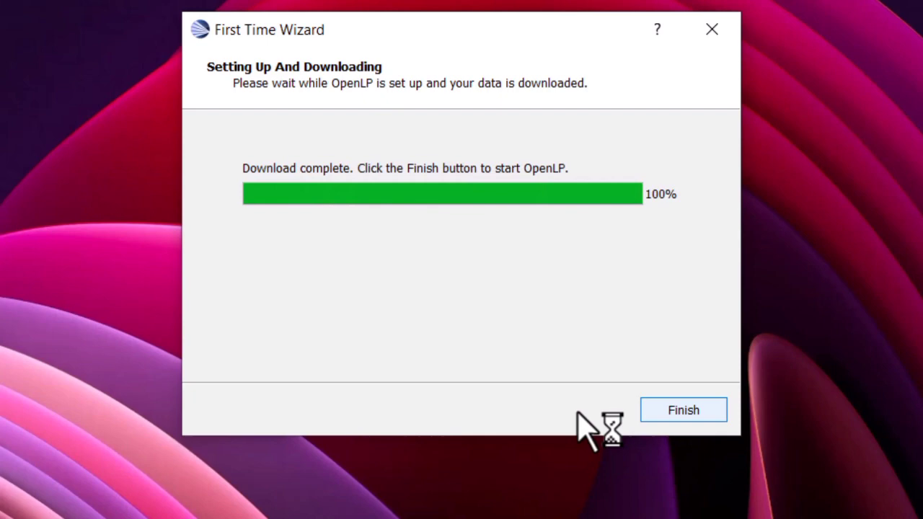
pyautogui.click(672, 407)
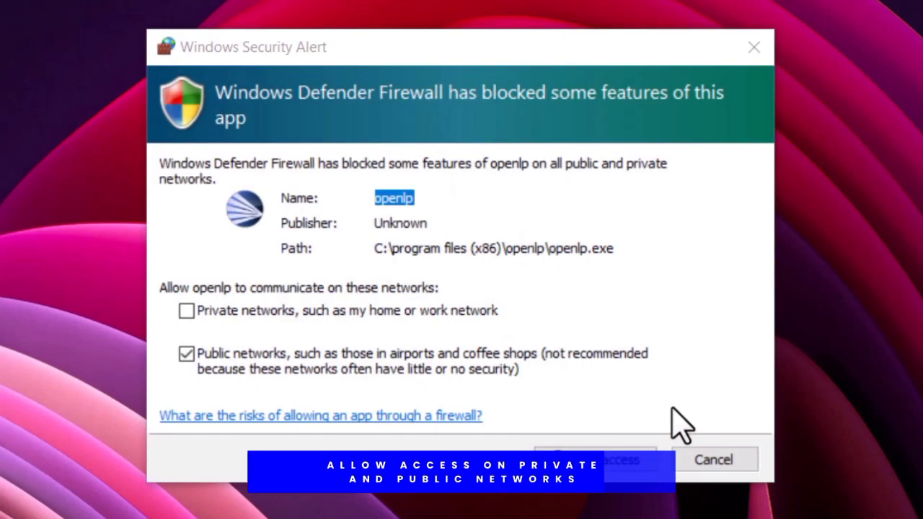
# Allow openlp through Windows Defender Firewall on private networks as well as public networks.
pyautogui.click(187, 311)
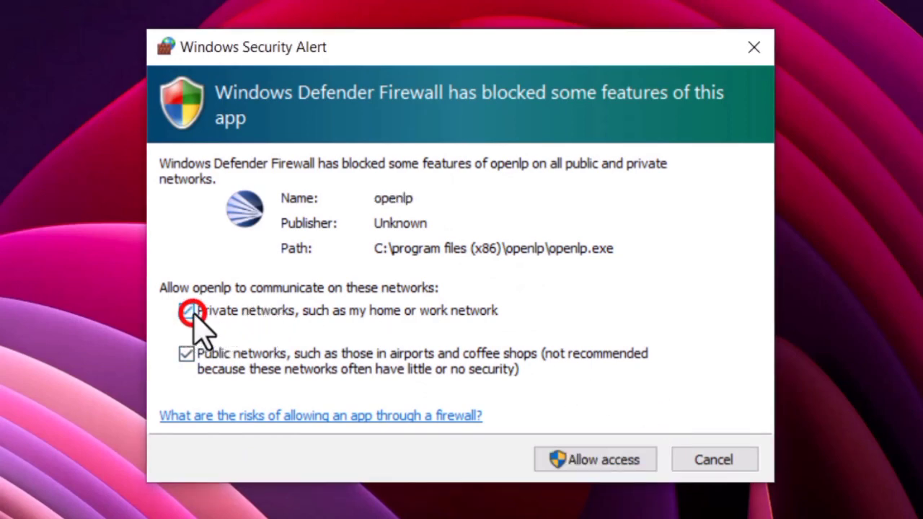
pyautogui.click(626, 461)
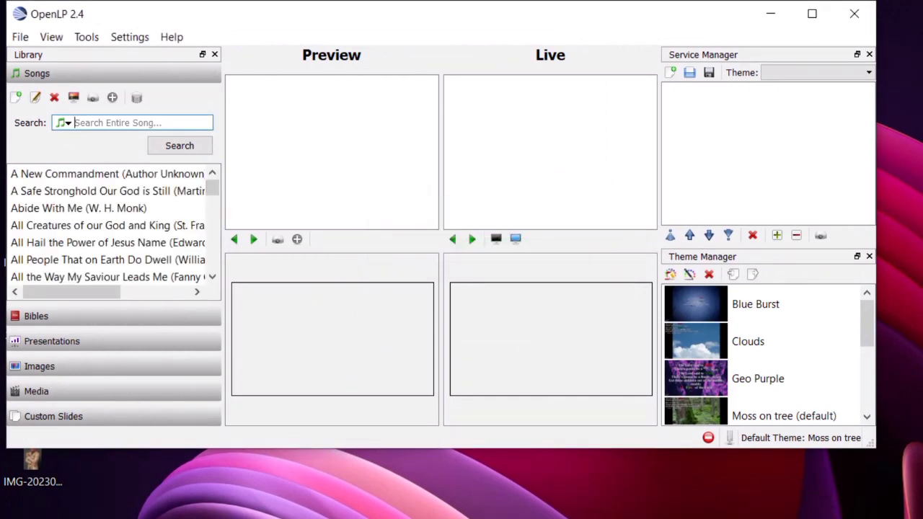
# Maximize the OpenLP main window and answer Yes to the version update notice.
pyautogui.click(812, 14)
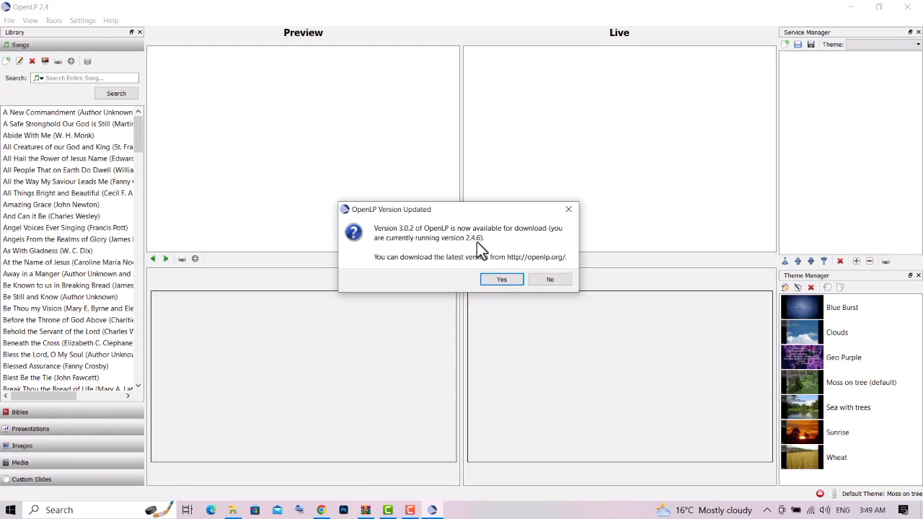
pyautogui.click(502, 280)
pyautogui.click(512, 279)
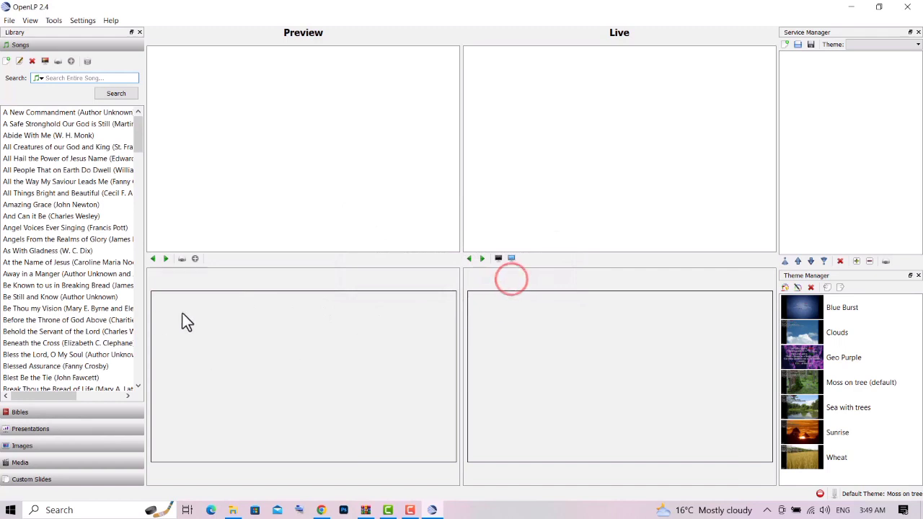
# Browse the downloaded sample songs in the library's song list.
pyautogui.scroll(-10, 84, 333)
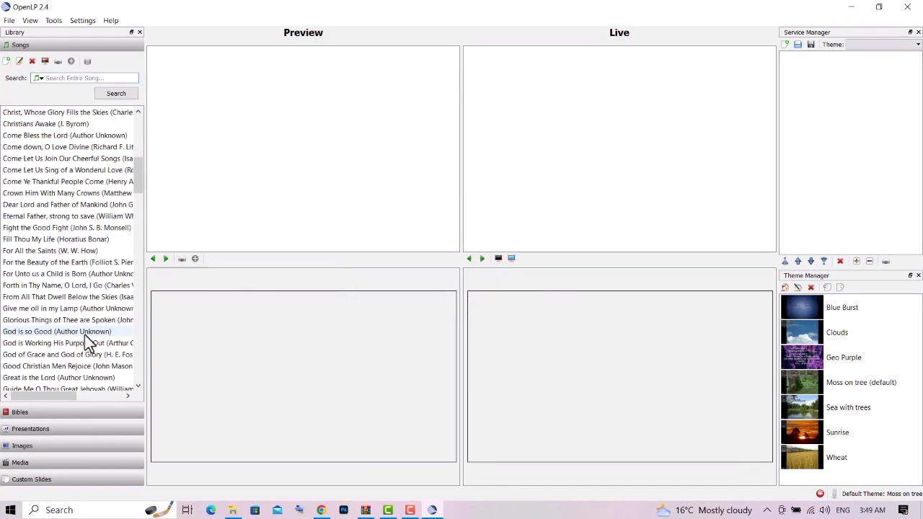
pyautogui.click(33, 44)
pyautogui.scroll(-4, 72, 180)
pyautogui.scroll(-20, 72, 180)
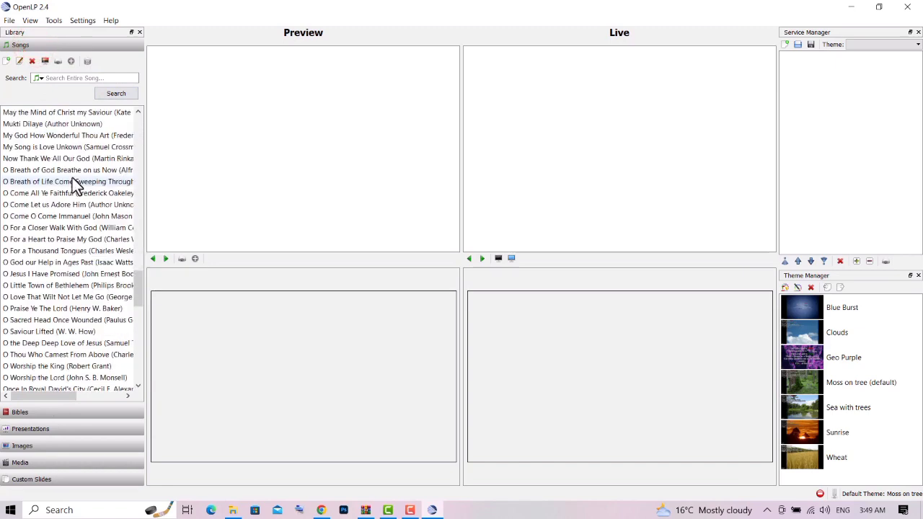
# Examine the Bibles library's advanced search options and its list of books, keeping Genesis as the book.
pyautogui.click(28, 412)
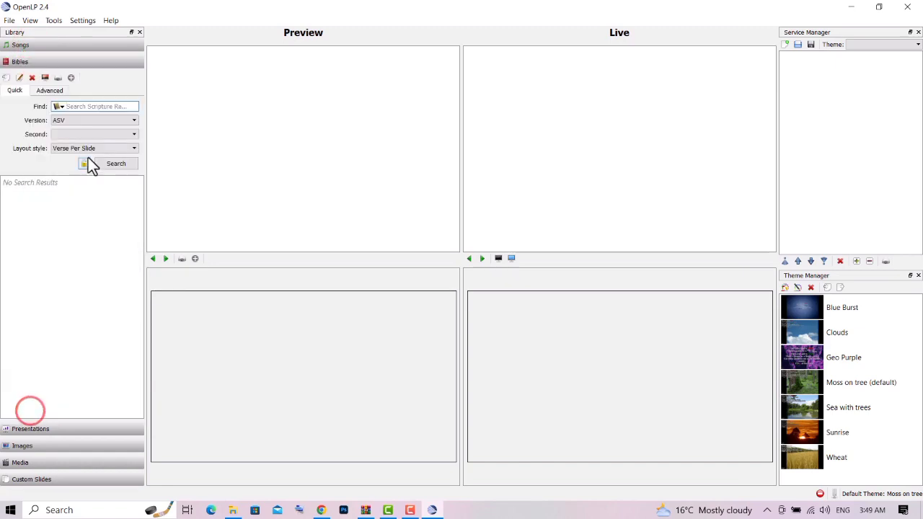
pyautogui.click(55, 92)
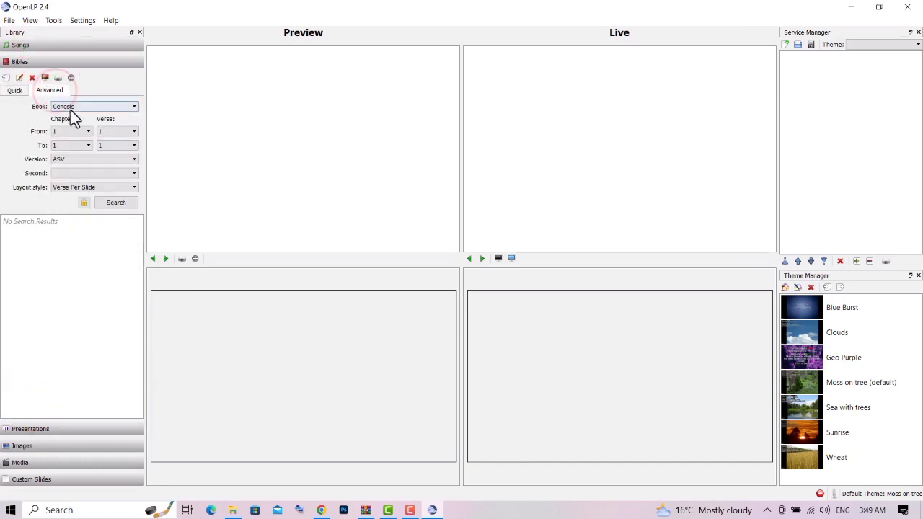
pyautogui.click(69, 106)
pyautogui.scroll(-7, 78, 155)
pyautogui.scroll(-12, 77, 151)
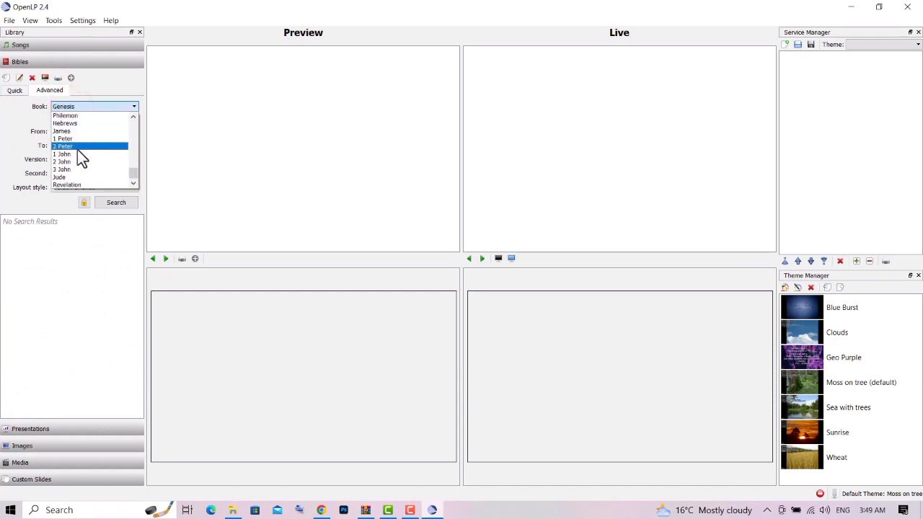
pyautogui.click(60, 94)
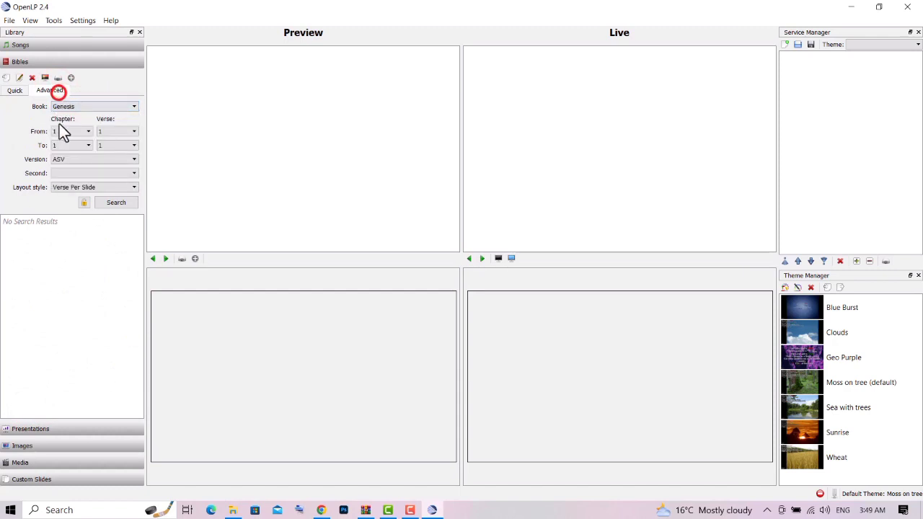
# View the Presentations, Images, Media and Custom Slides sections of the library one after another.
pyautogui.click(39, 426)
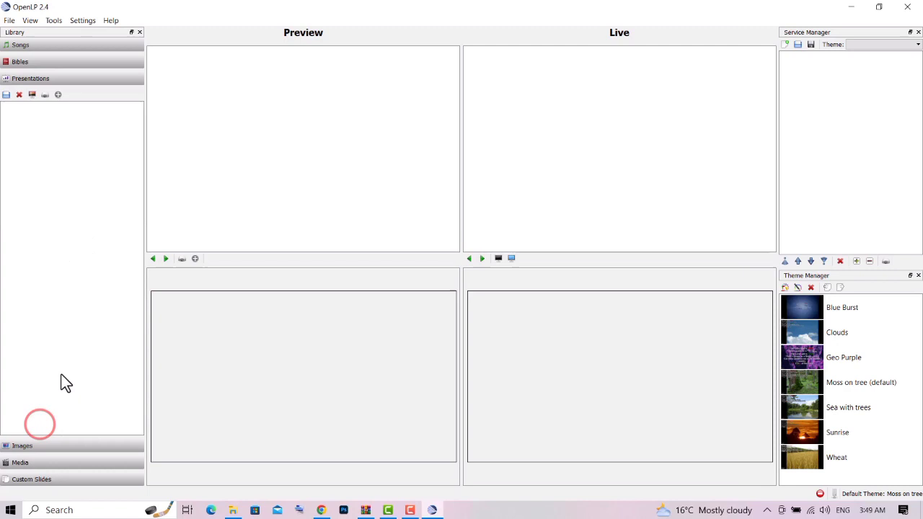
pyautogui.click(41, 444)
pyautogui.click(46, 462)
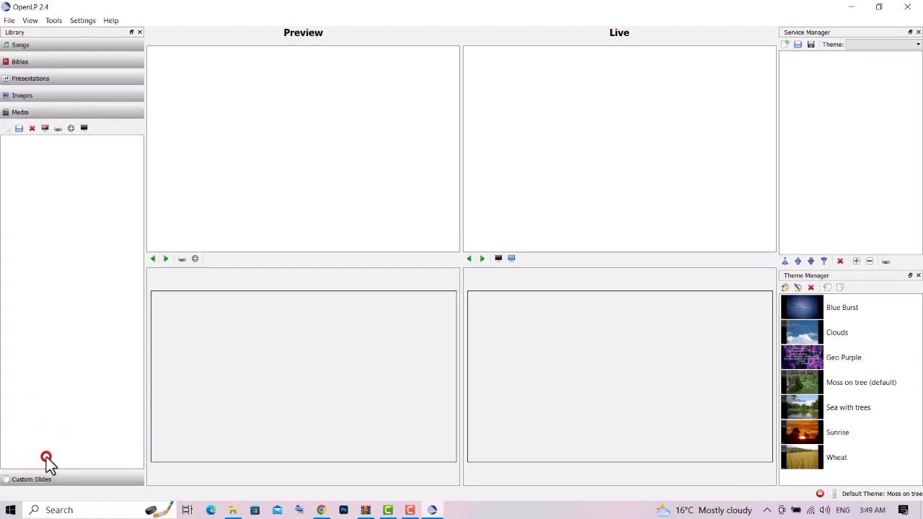
pyautogui.click(48, 477)
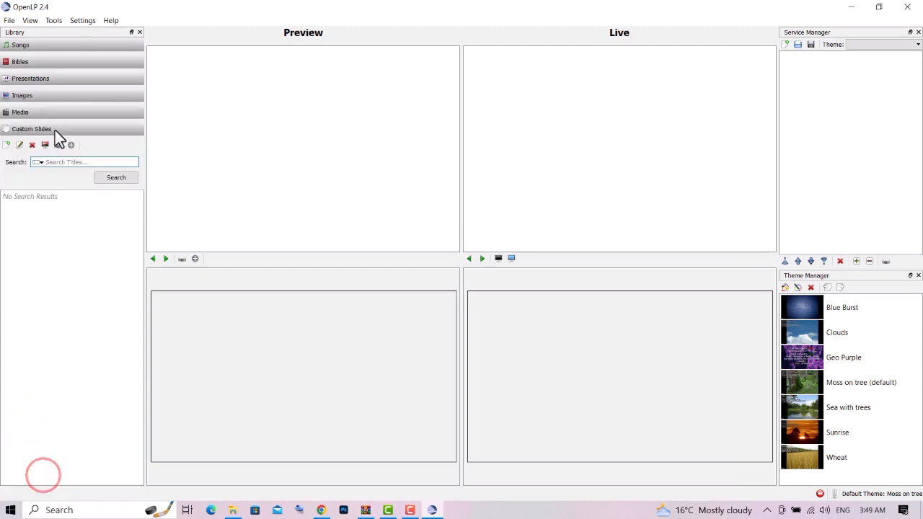